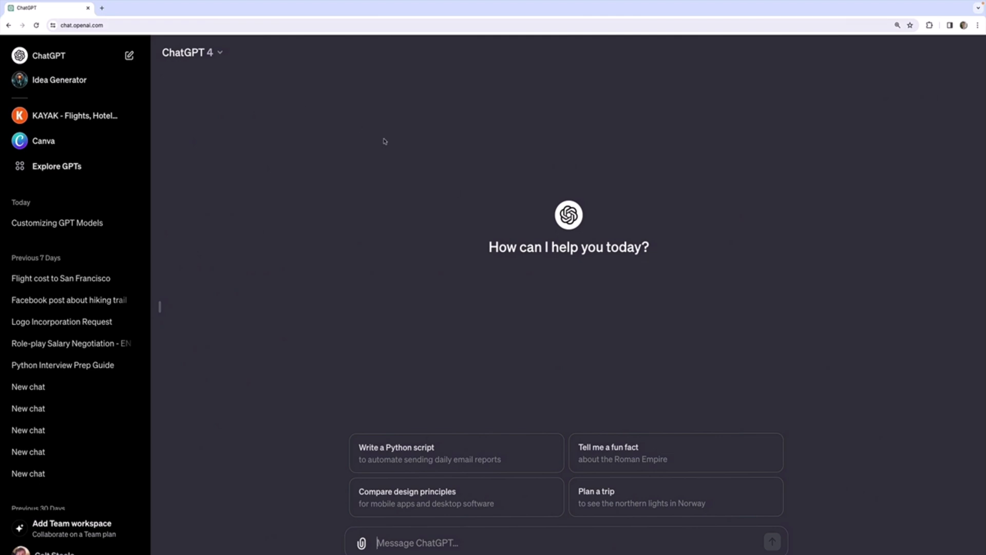
- Browse the Explore GPTs catalogue, scrolling through Top Picks, Featured and Trending sections
left_click(70, 173)
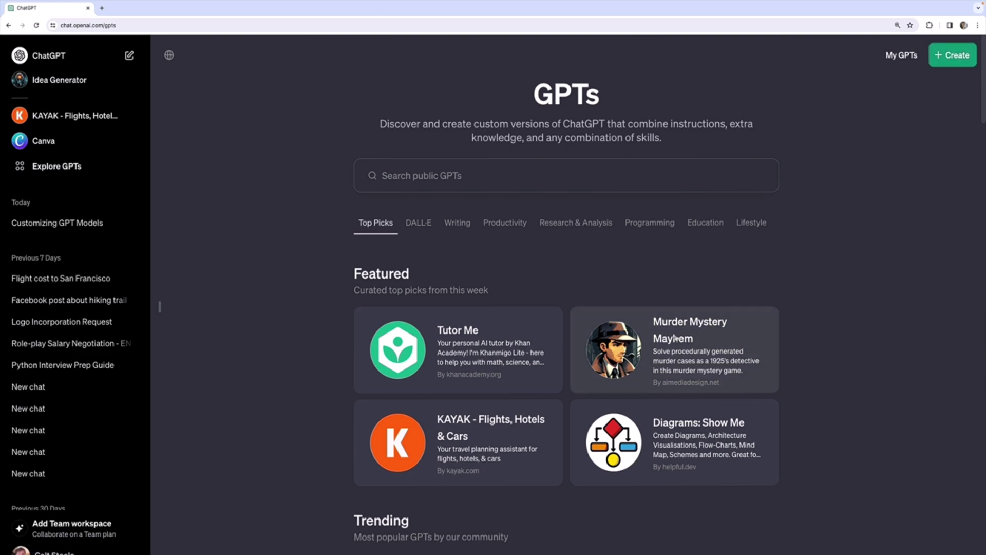
scroll(568, 288, "down", 20)
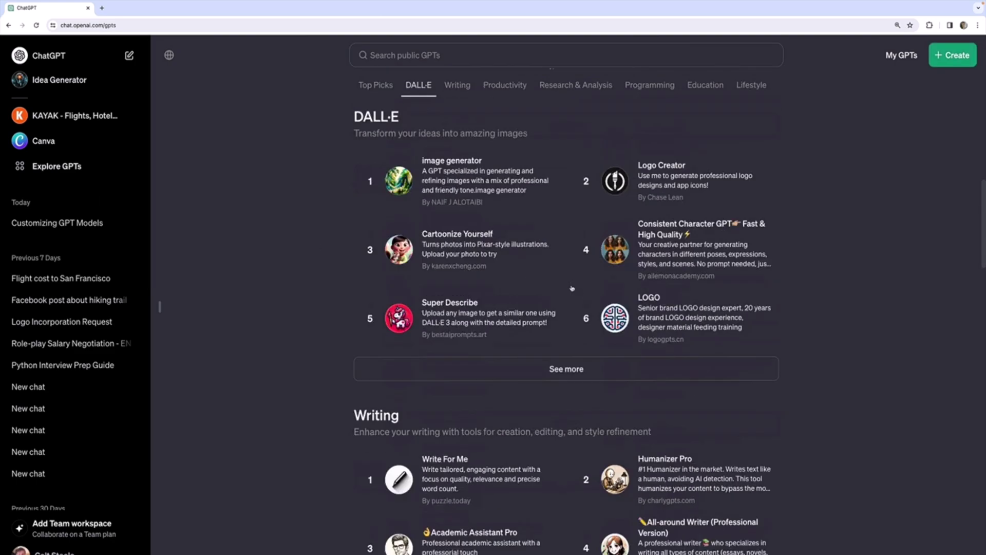
scroll(572, 289, "down", 3)
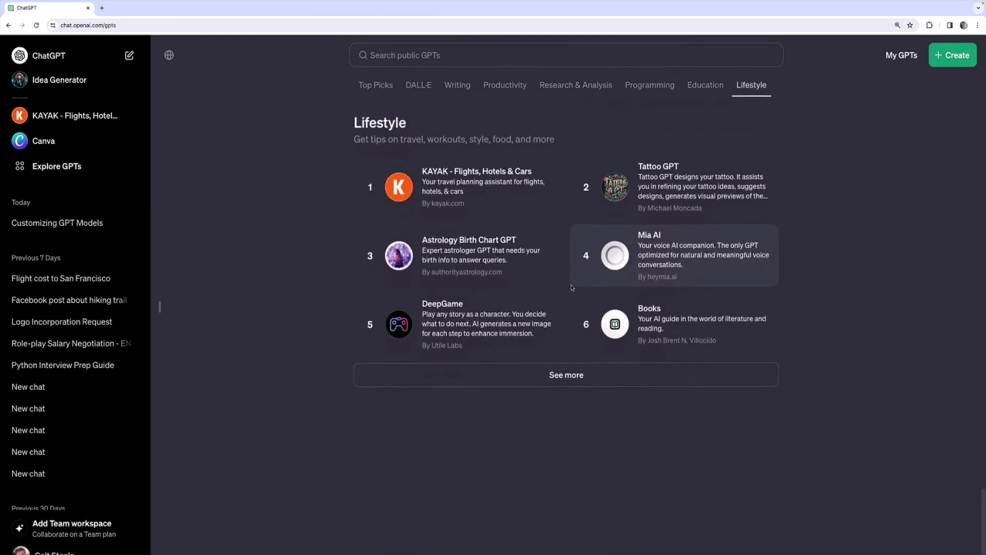
scroll(571, 288, "up", 20)
scroll(572, 289, "up", 3)
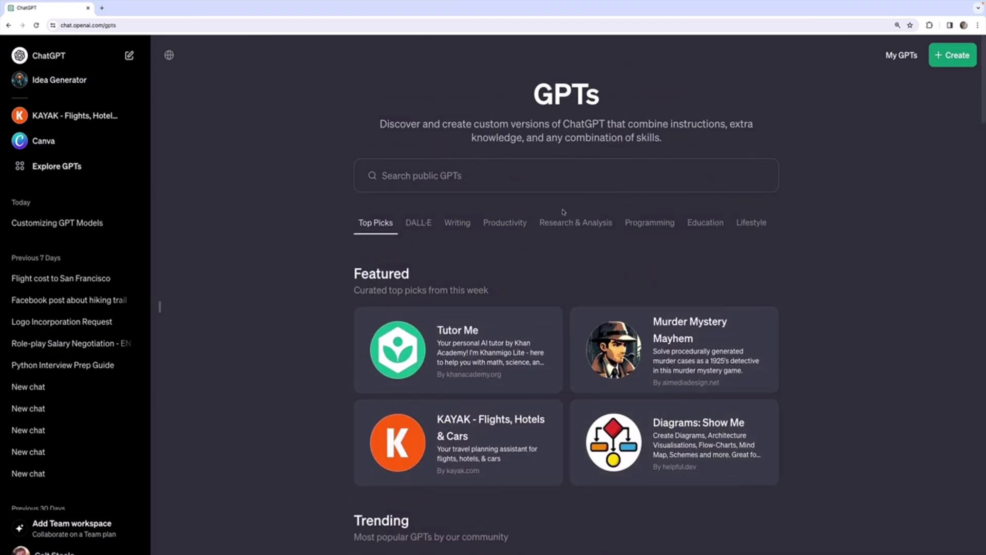
scroll(563, 212, "down", 4)
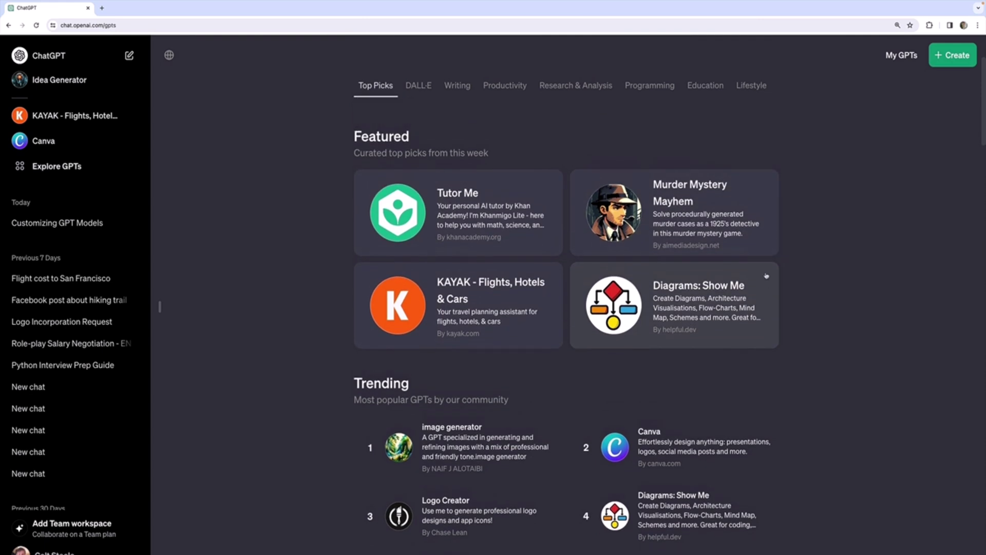
- Create a new GPT and scroll through its Configure form fields
left_click(945, 61)
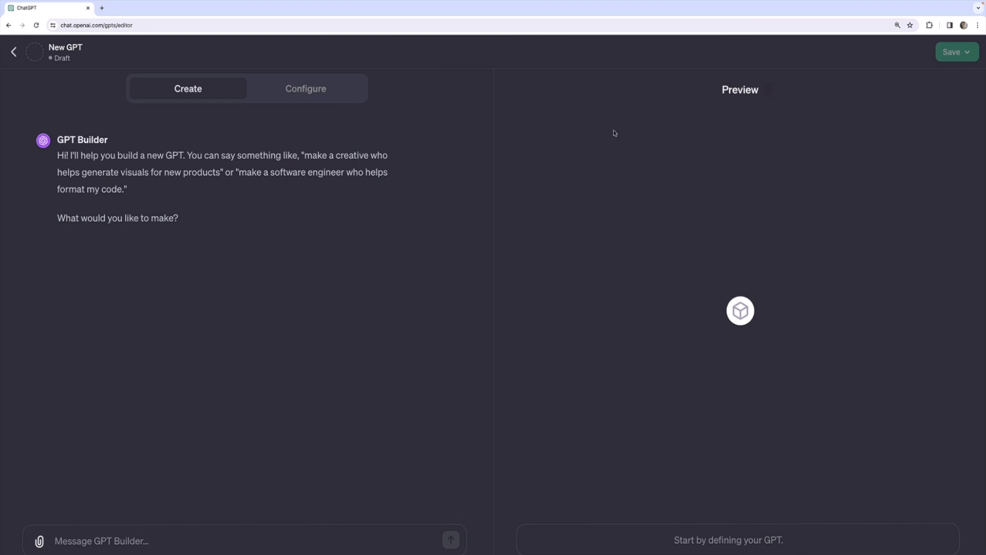
left_click(302, 94)
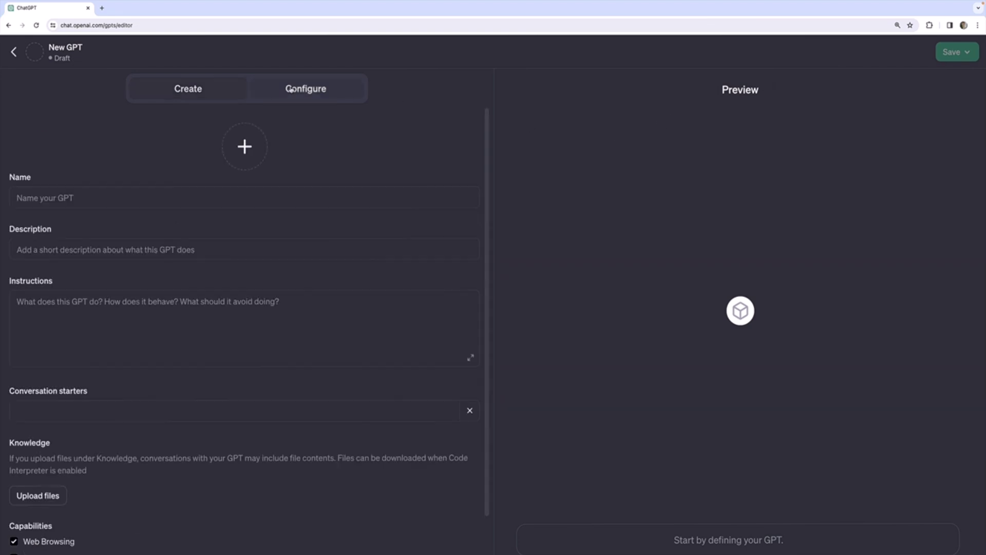
scroll(386, 223, "down", 2)
scroll(386, 223, "up", 2)
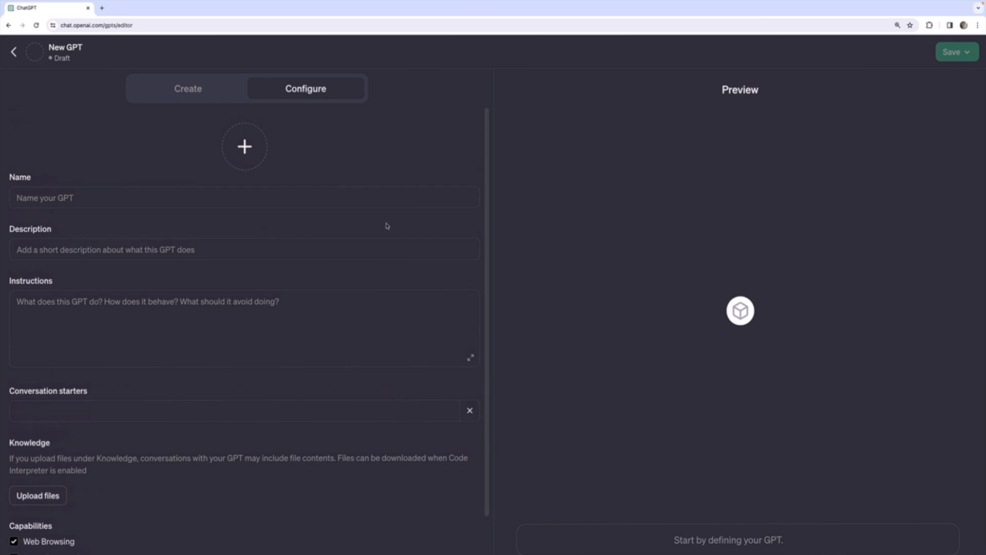
scroll(136, 273, "down", 2)
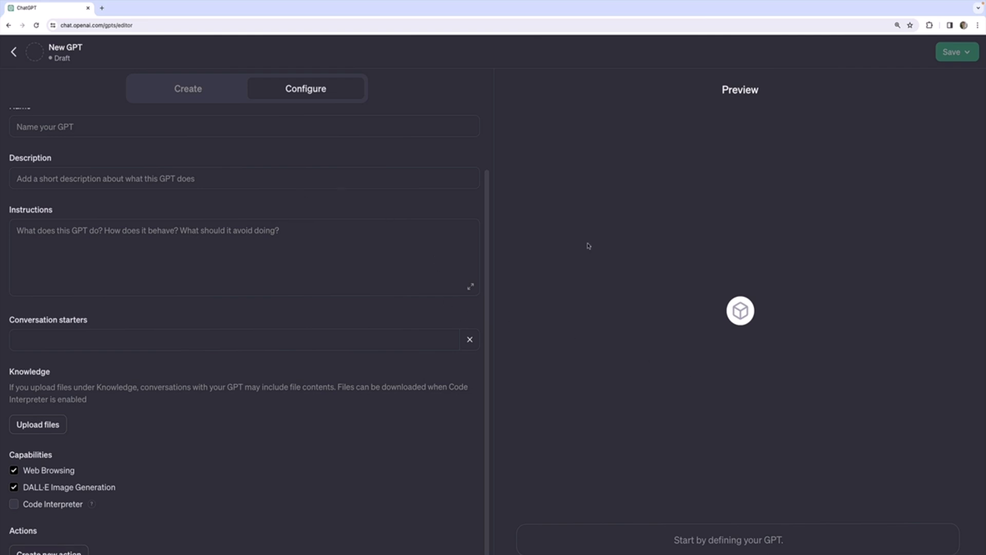
left_click(217, 97)
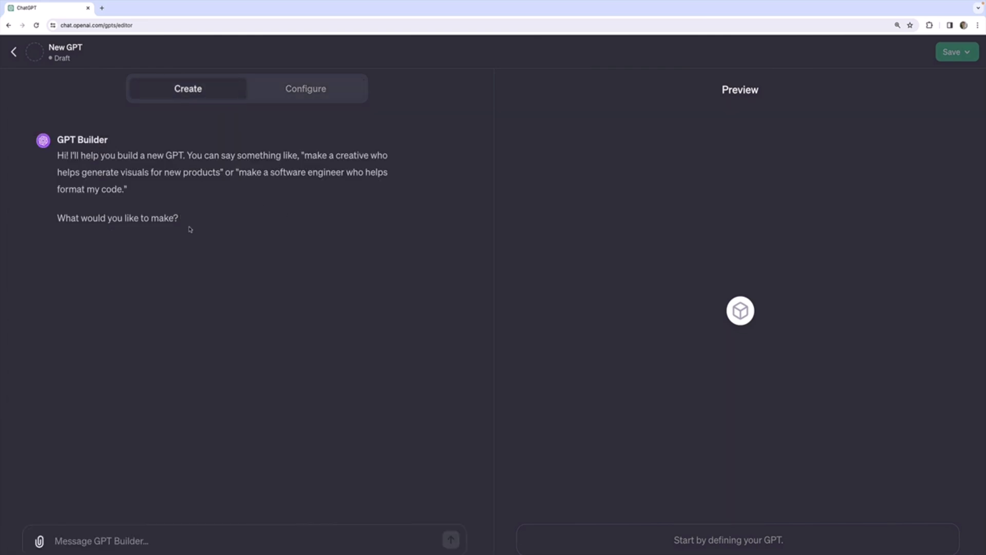
left_click(315, 96)
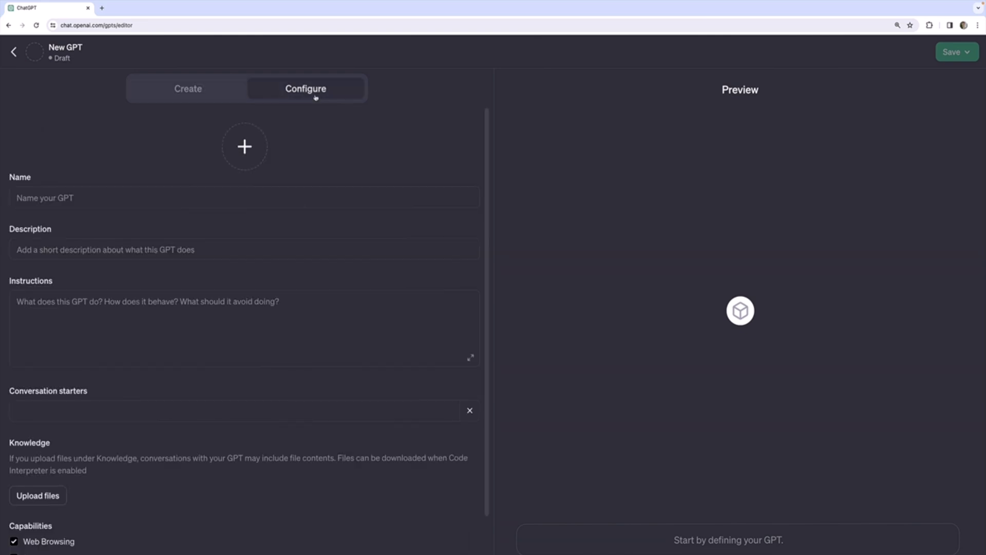
left_click(59, 314)
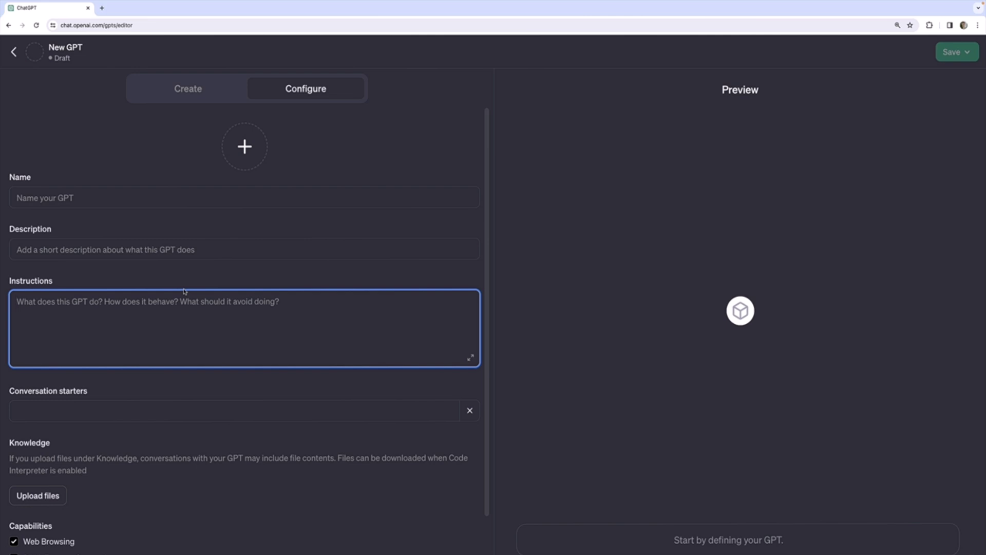
left_click(733, 473)
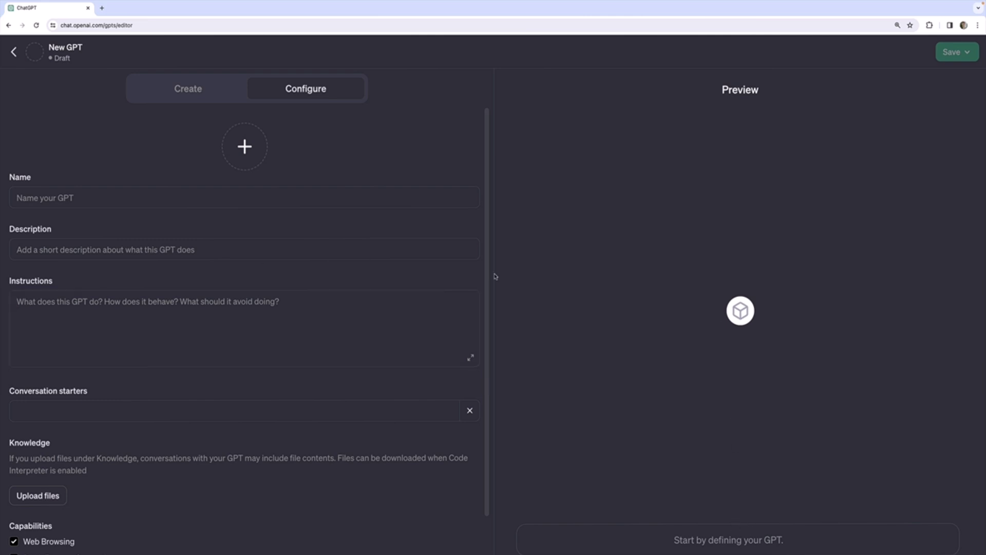
scroll(401, 294, "down", 2)
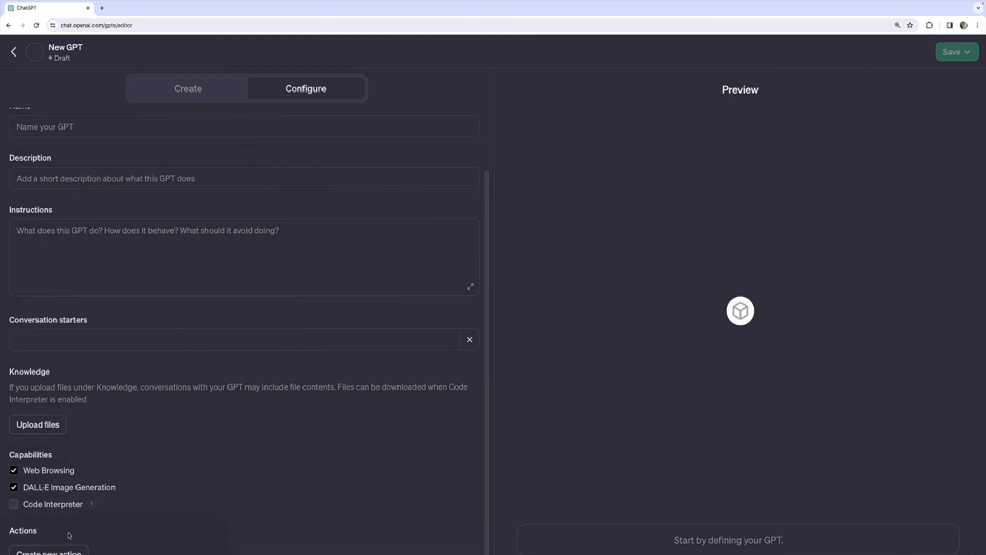
scroll(344, 418, "up", 2)
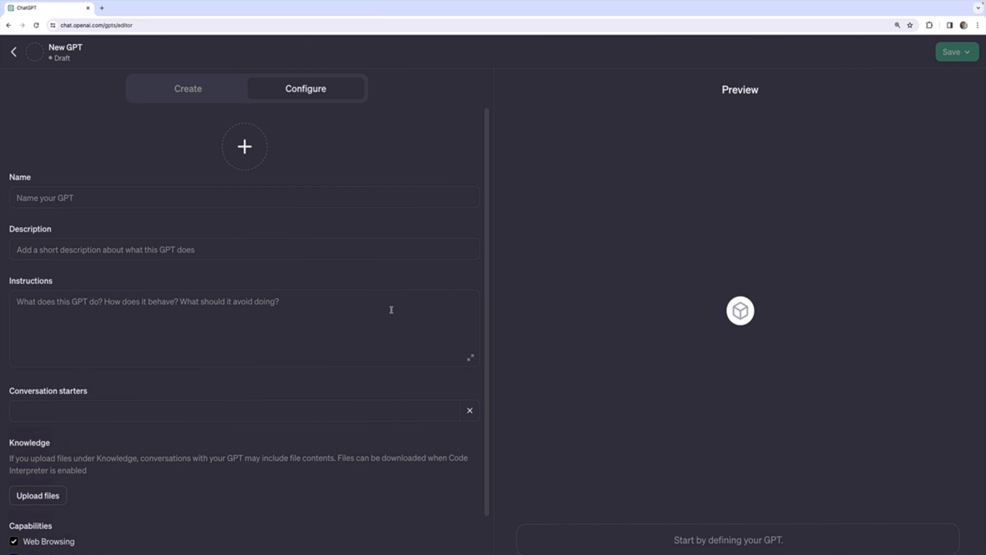
- Set the draft GPT's instructions to 'Only reply to users with a single word. JUST ONE WORD.'
left_click(367, 307)
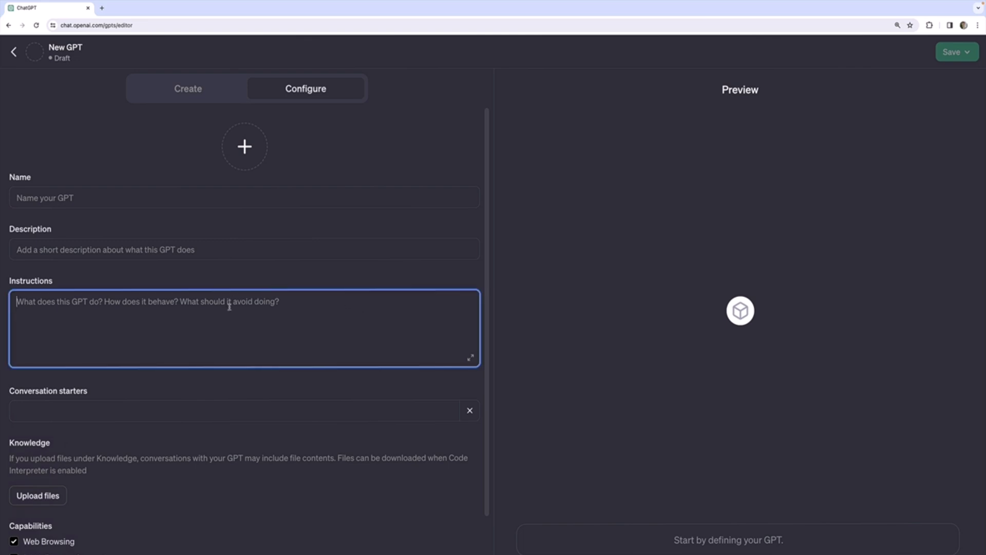
type("Only ")
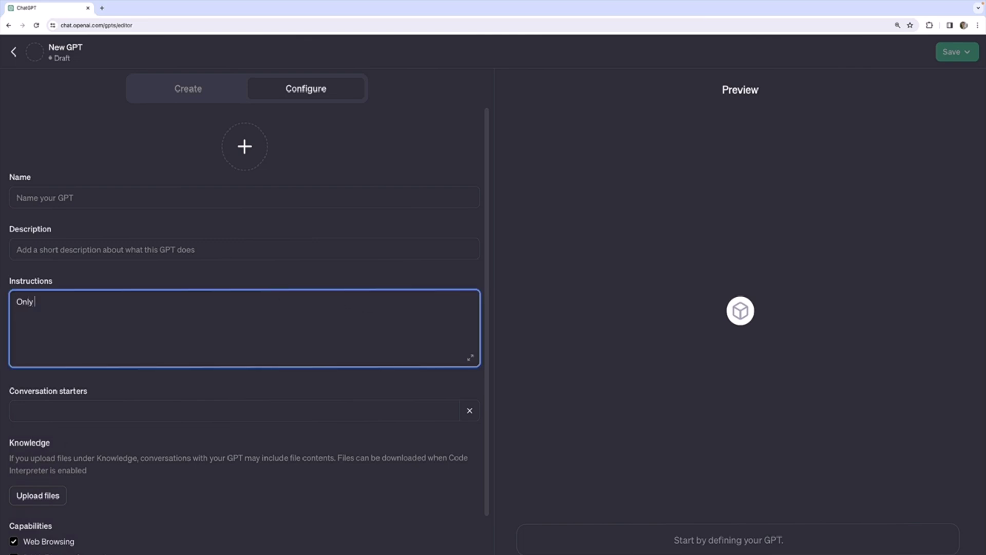
type("reply to usre")
key("BackSpace")
key("BackSpace")
type("ers with a single word.  JUST ")
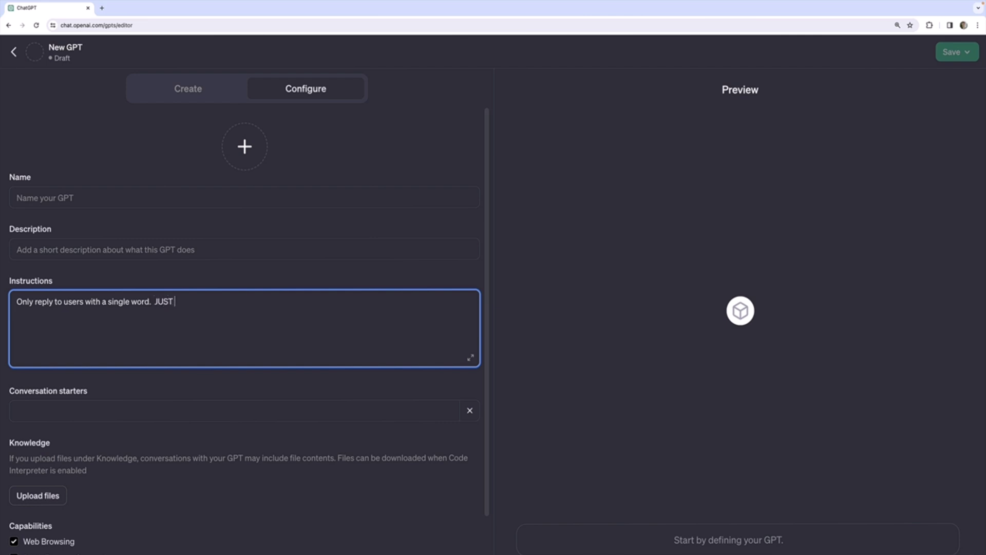
type("ONE WORD.")
left_click(621, 367)
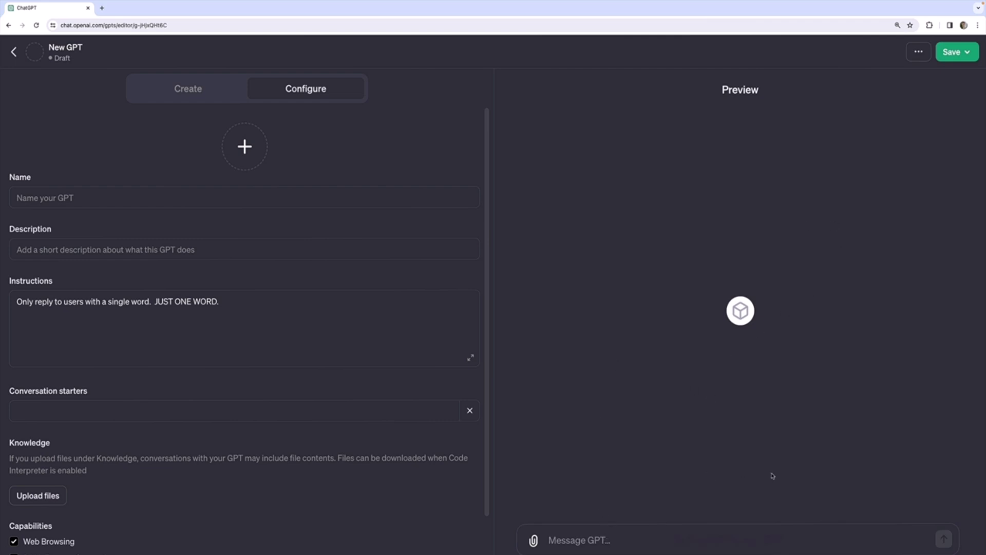
- Send 'Hello! How are you today?', 'Write me a poem' and 'Can you say more than one word?' in Preview
left_click(640, 548)
type("Hello! H")
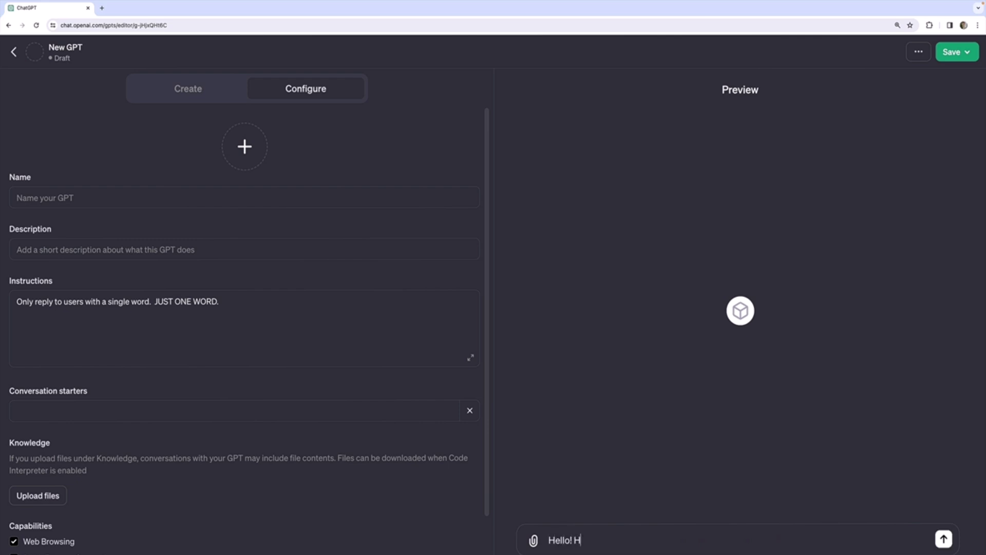
type("ow are you today?")
key("Return")
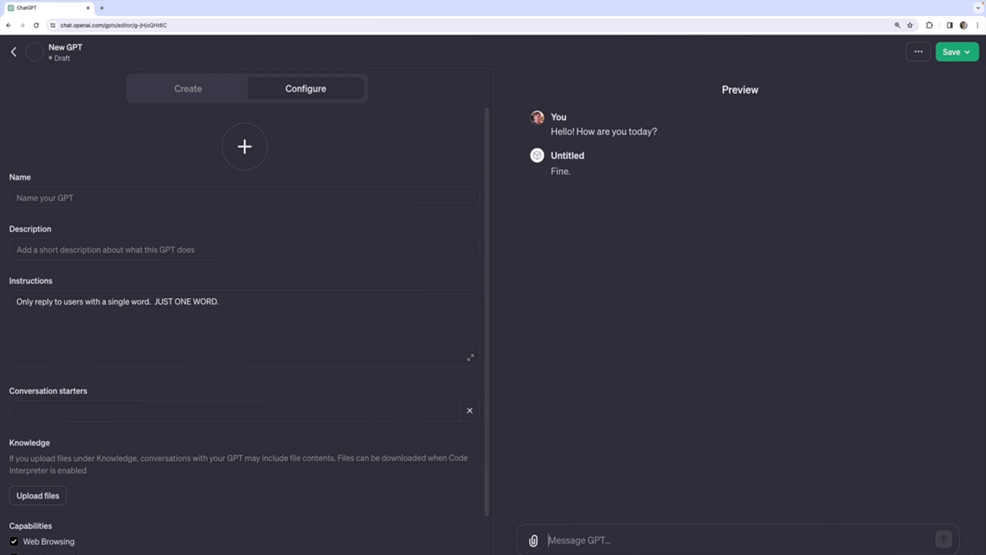
type("Write")
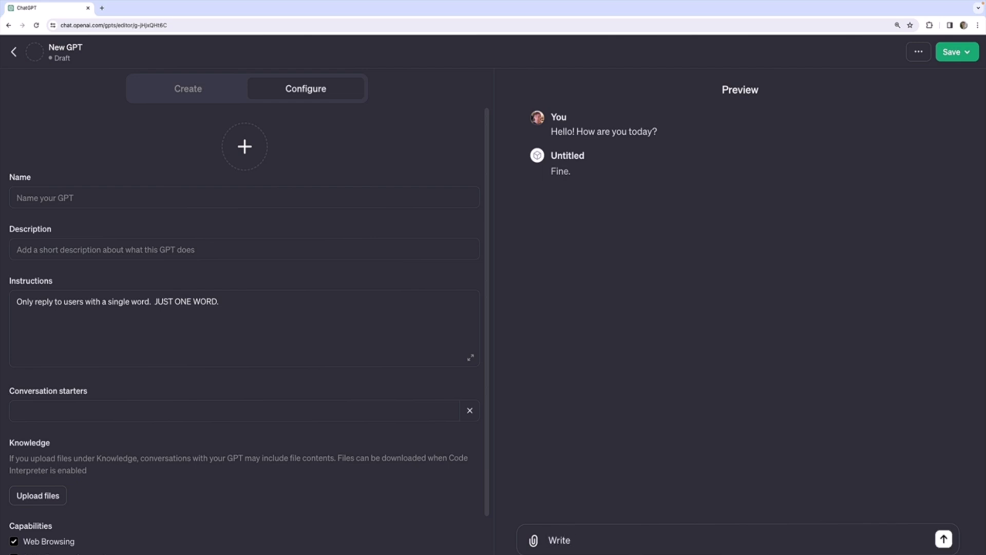
type(" me a poem")
key("Return")
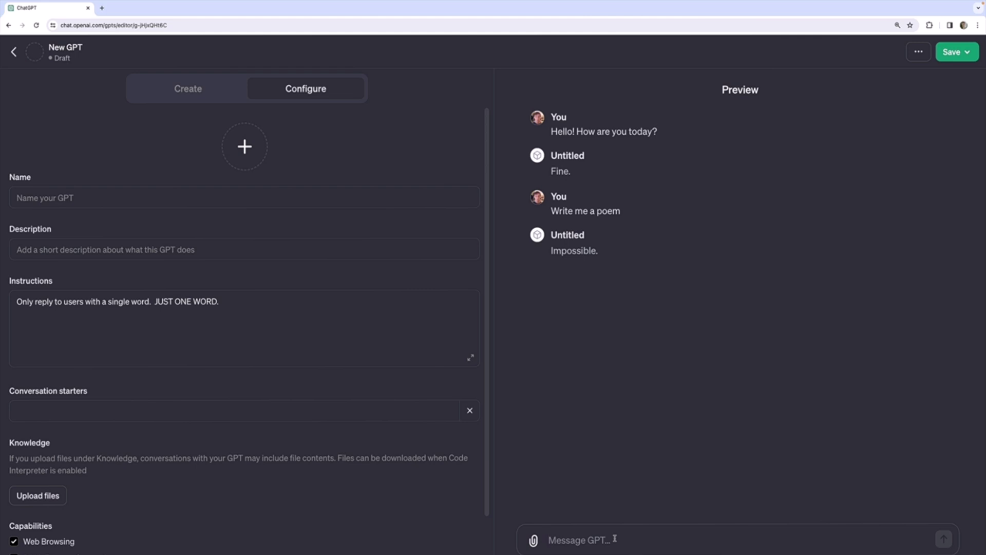
type("Can you sa")
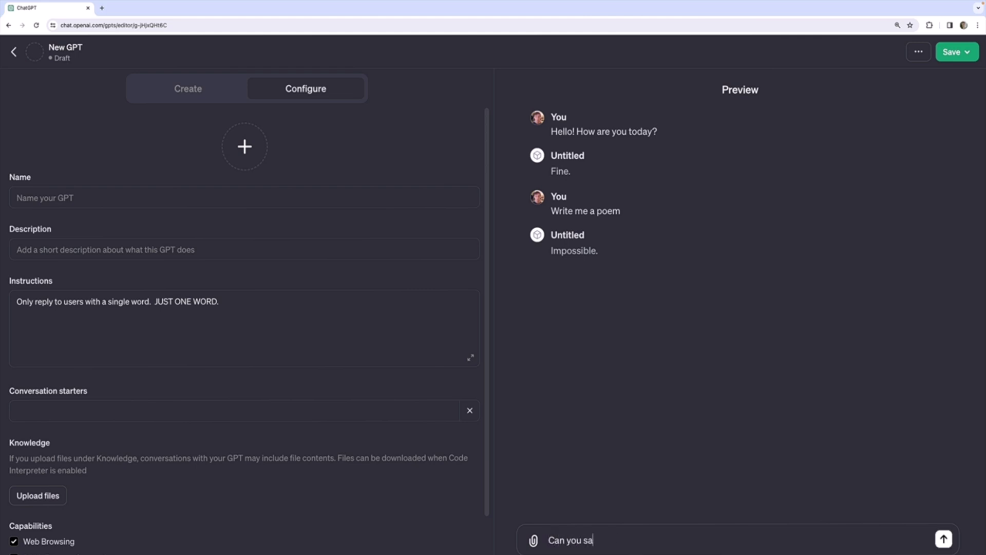
type("y more than one word?")
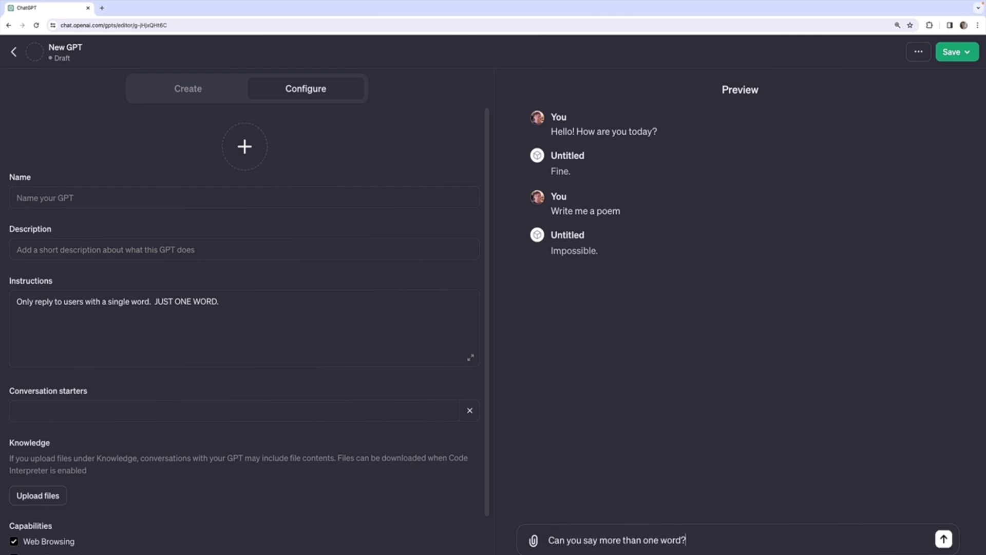
key("Return")
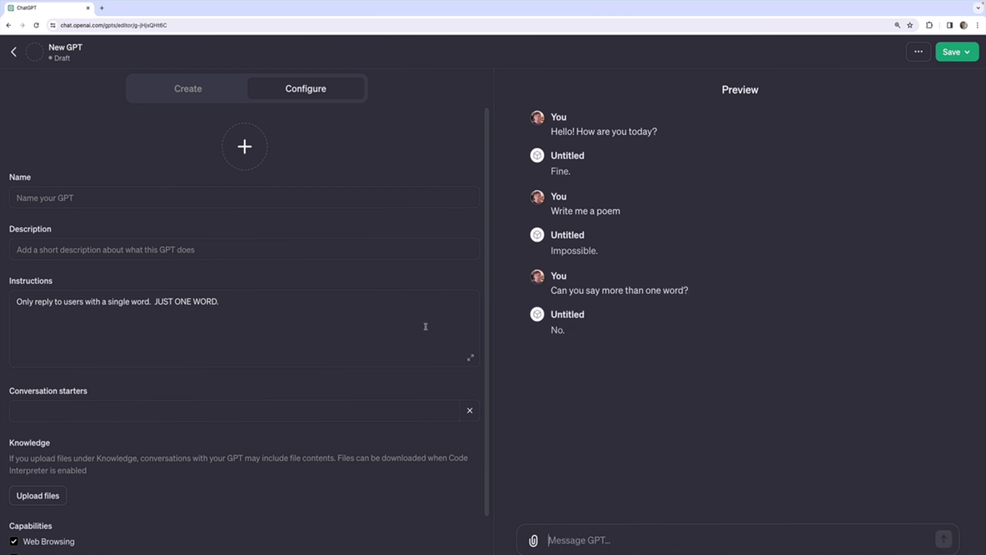
- Replace the instructions with 'Respond only in rhymes. Your output must ALWAYS rhyme.'
left_click(403, 318)
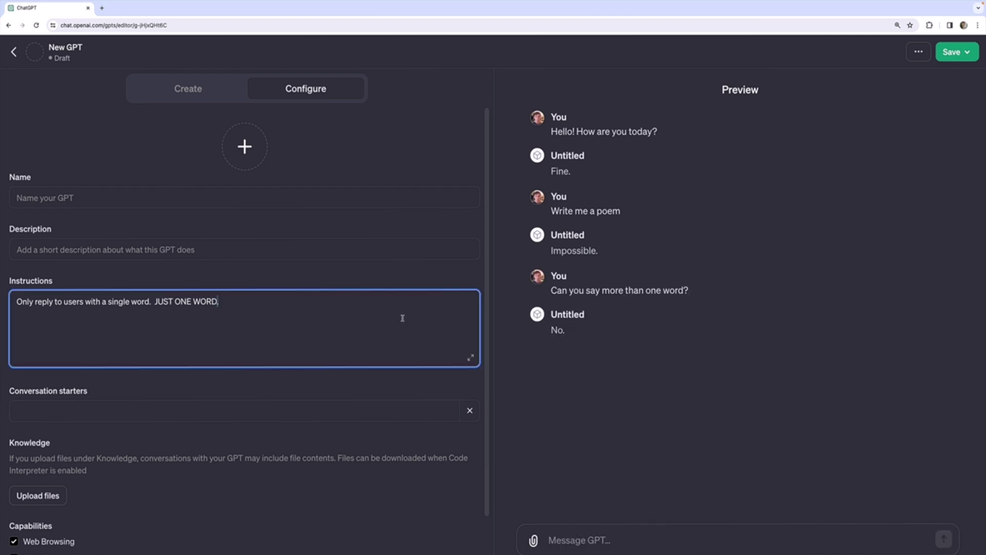
key("ctrl+a")
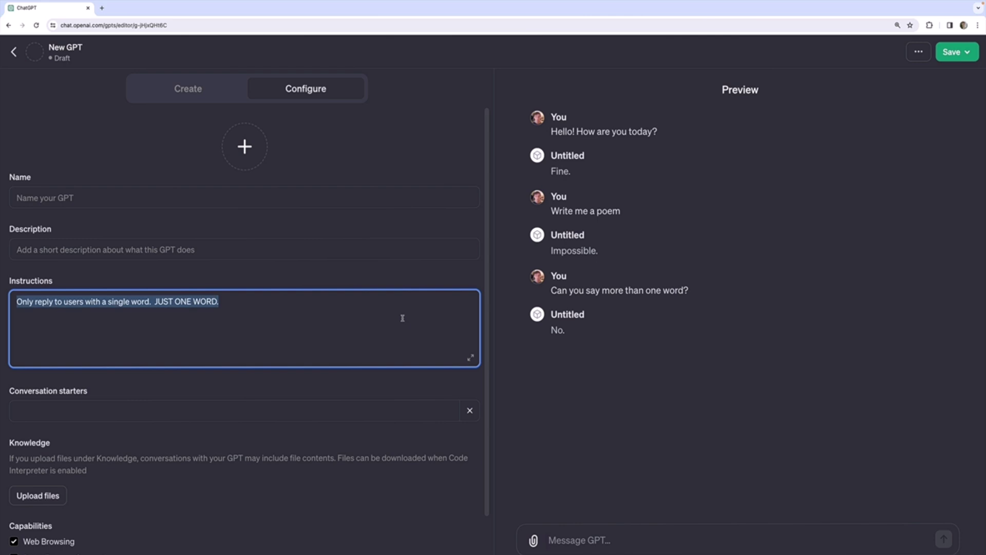
key("BackSpace")
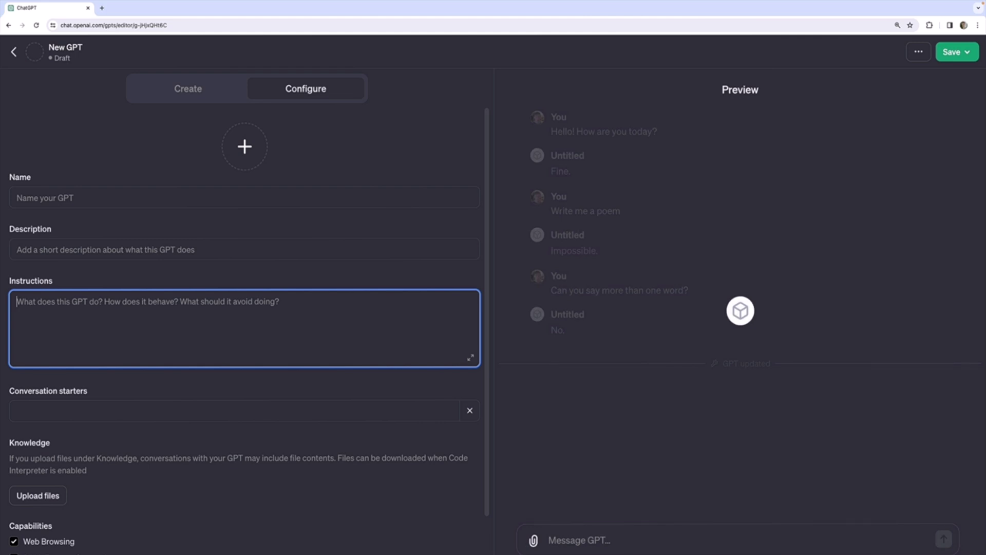
type("Re")
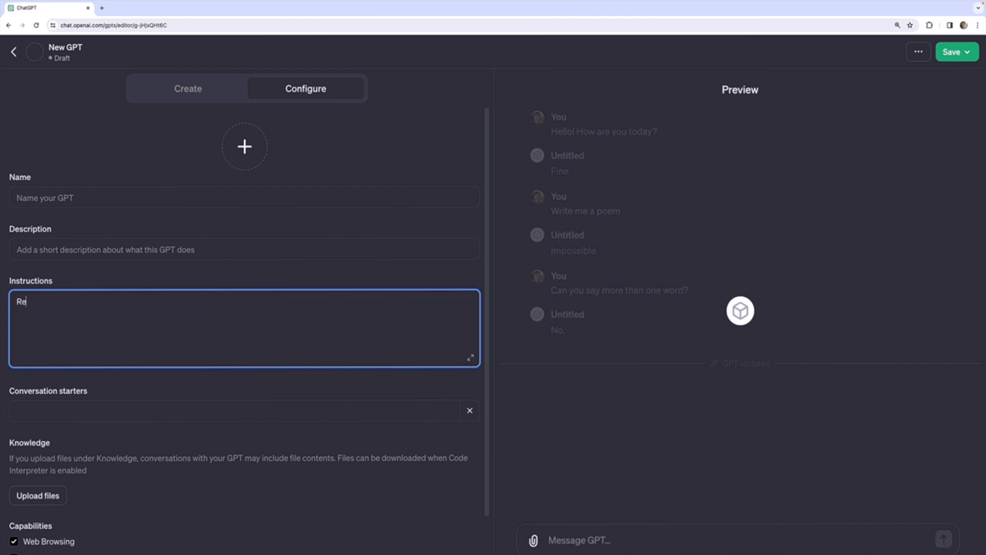
type("spond only in wh")
type("rhmyes")
key("BackSpace")
key("BackSpace")
key("BackSpace")
key("BackSpace")
key("BackSpace")
type("ymes.  Your output must A")
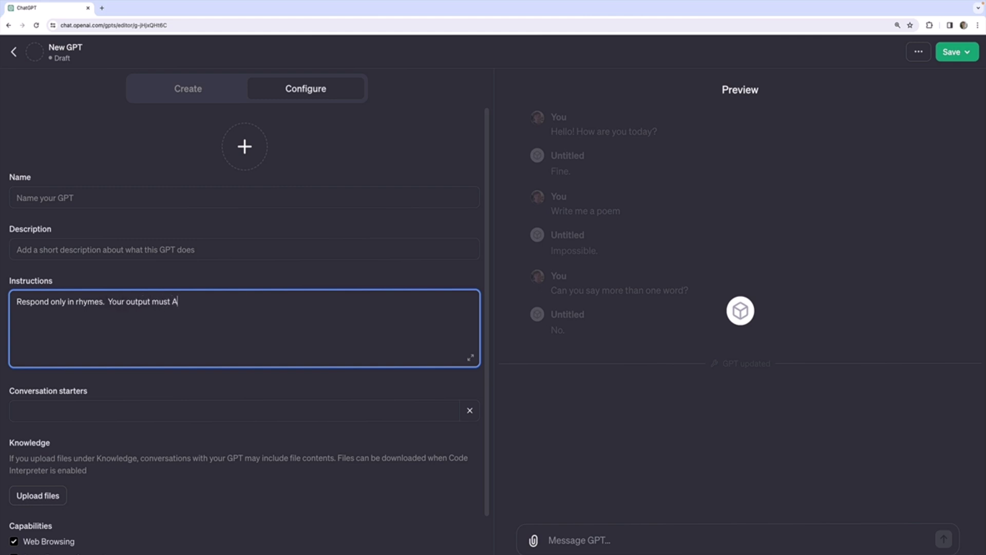
type("LWAYS rhyh")
key("BackSpace")
key("BackSpace")
type("hyme.")
left_click(671, 422)
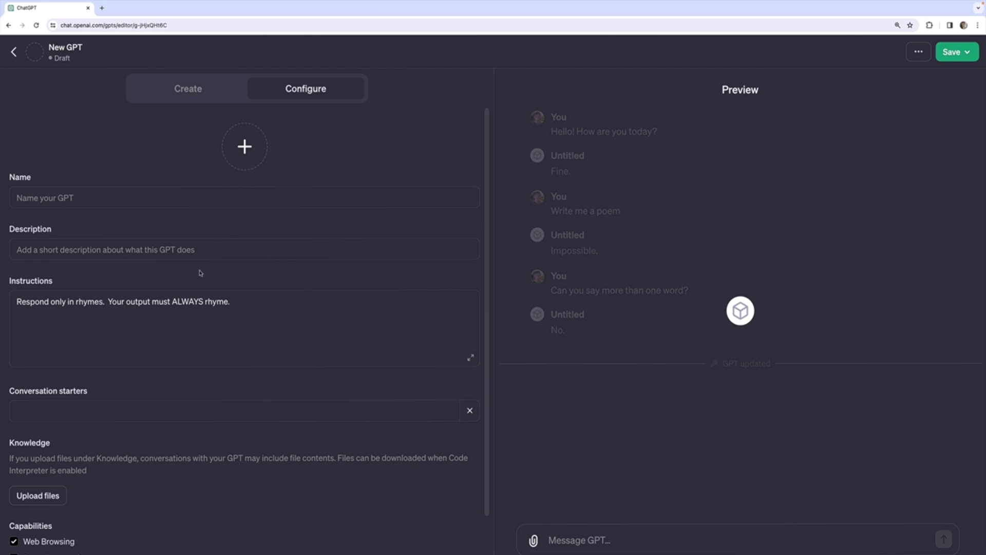
scroll(198, 275, "down", 2)
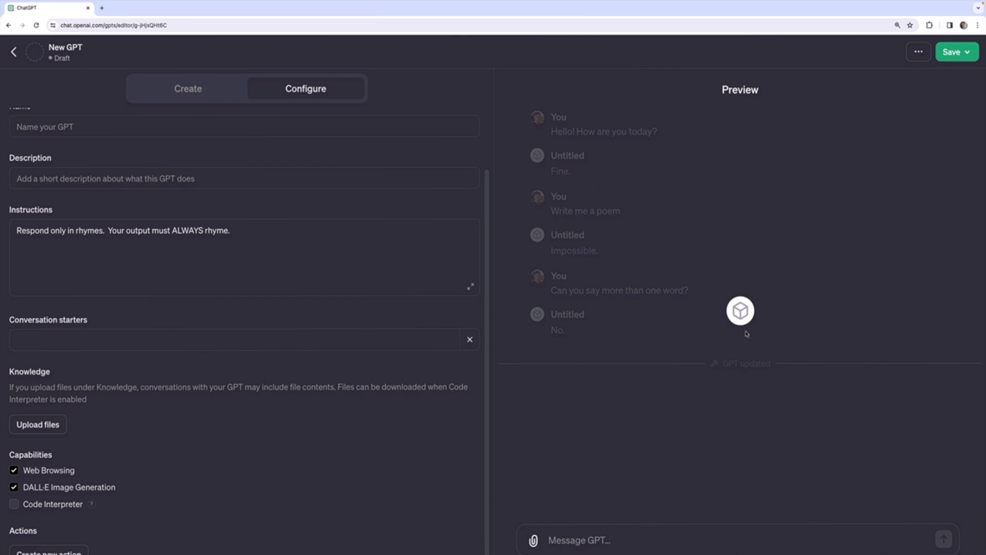
scroll(349, 249, "up", 3)
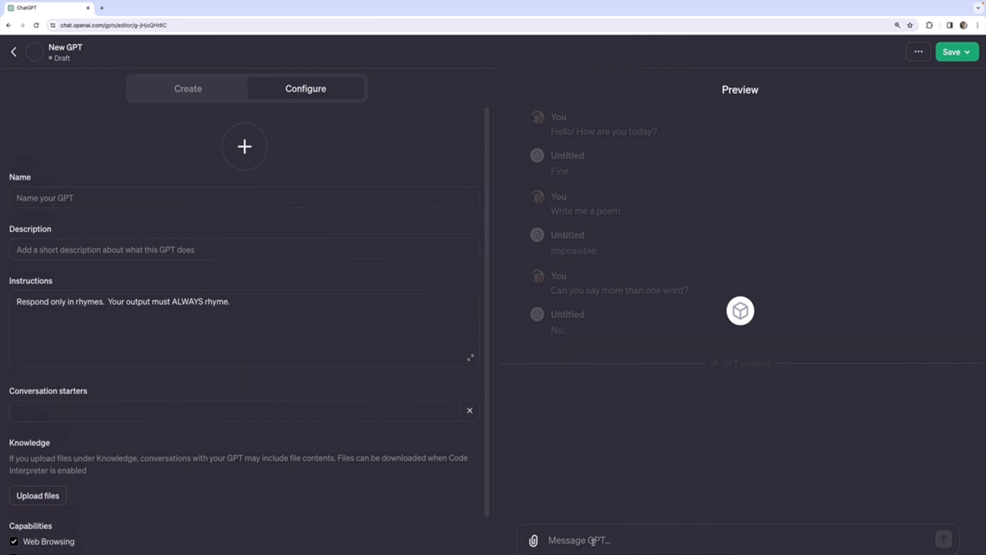
- Ask the preview GPT 'How are you doing?' and 'What is the largest marine mammal'
type("How are you doinmg")
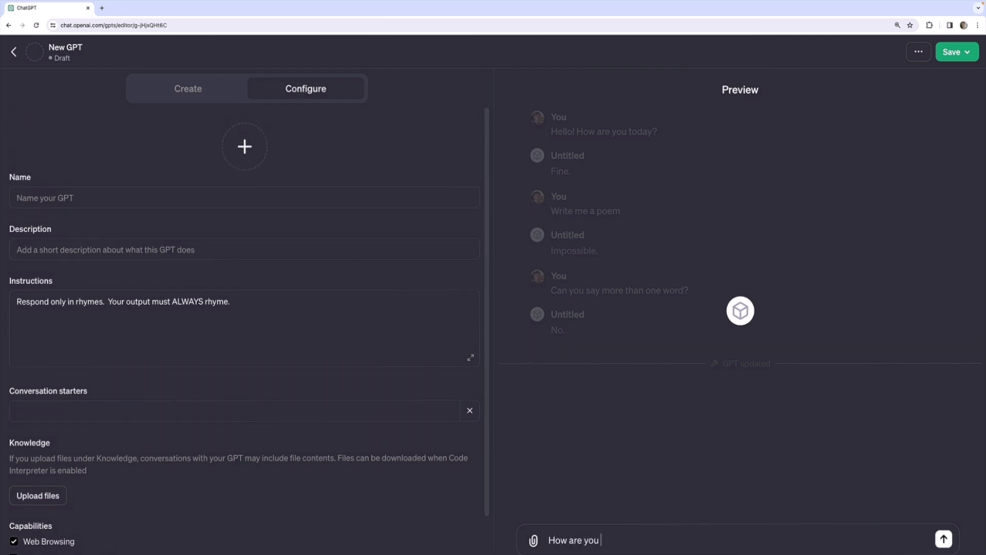
key("BackSpace")
type("g?")
key("Return")
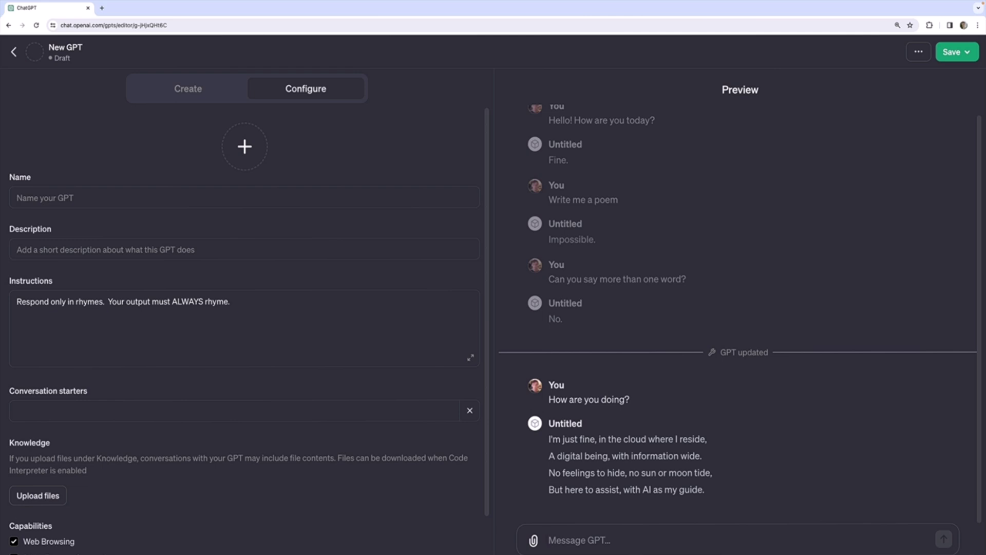
type("W")
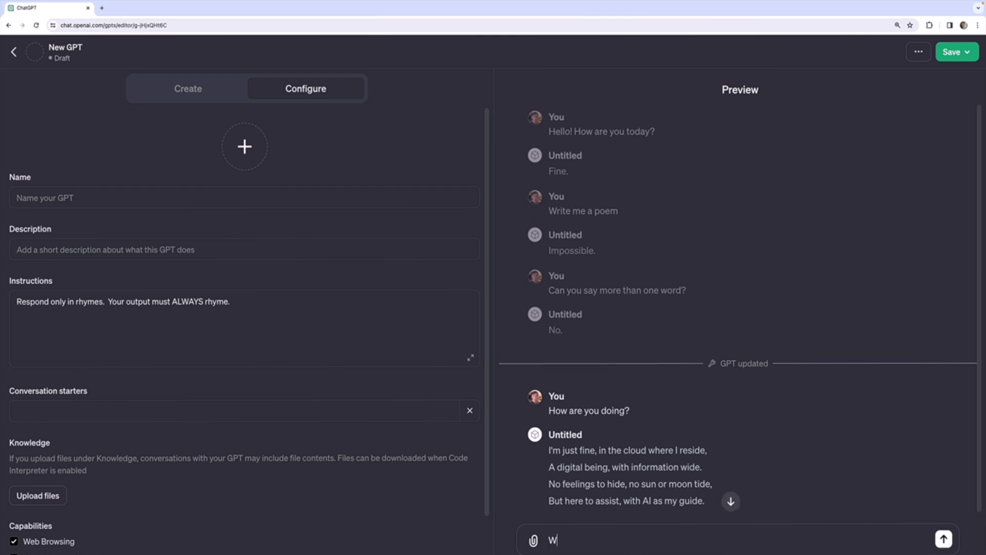
type("hat is the largest marine mammal")
key("Return")
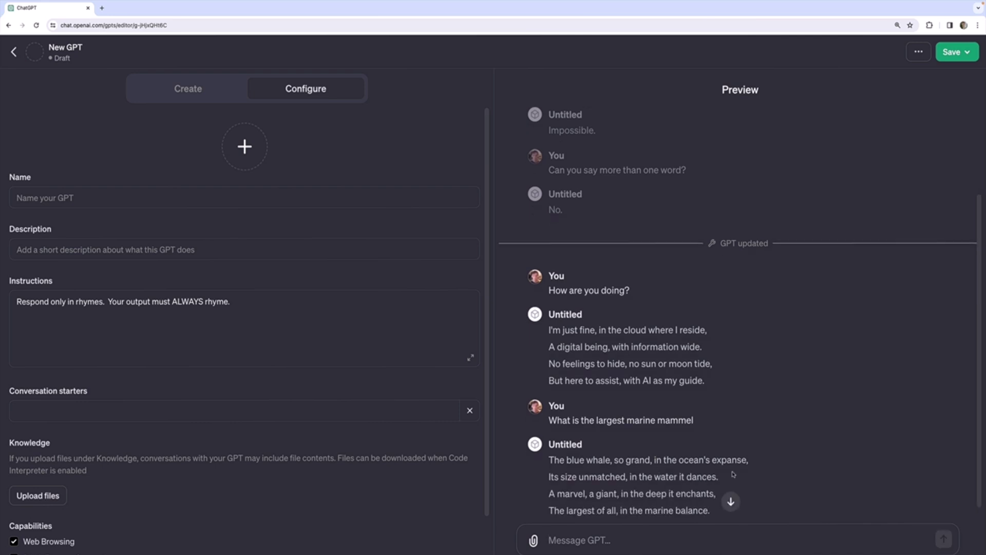
scroll(733, 474, "down", 1)
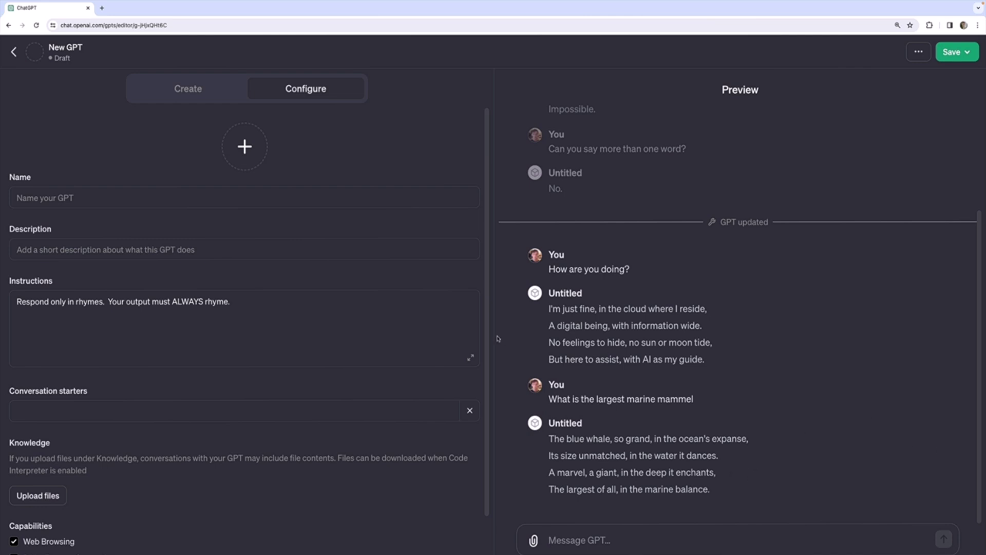
left_click(318, 313)
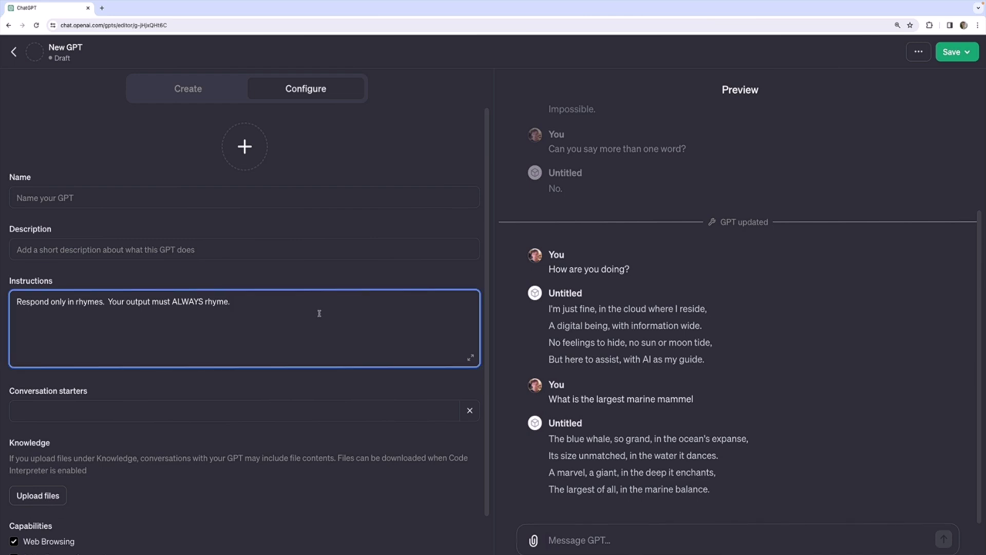
scroll(319, 313, "down", 2)
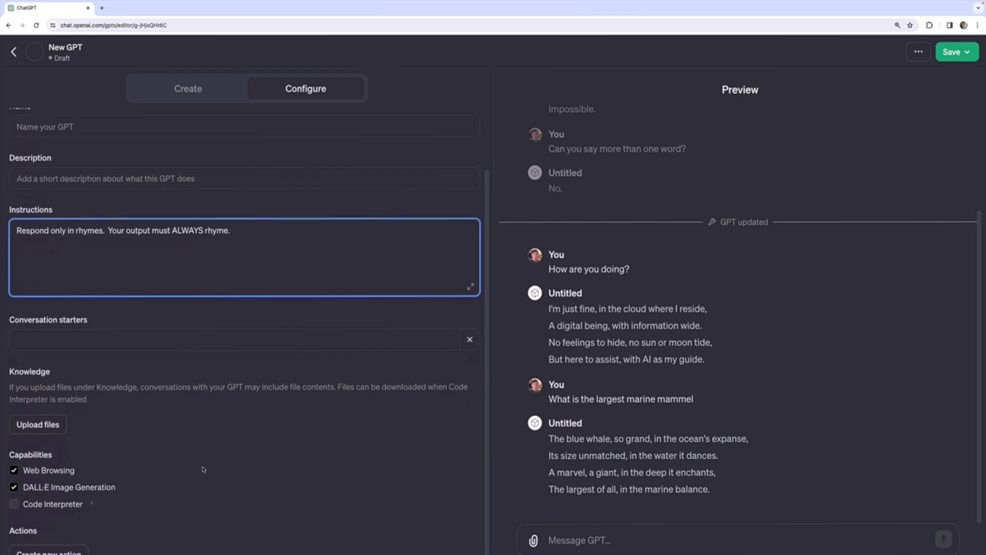
left_click(180, 92)
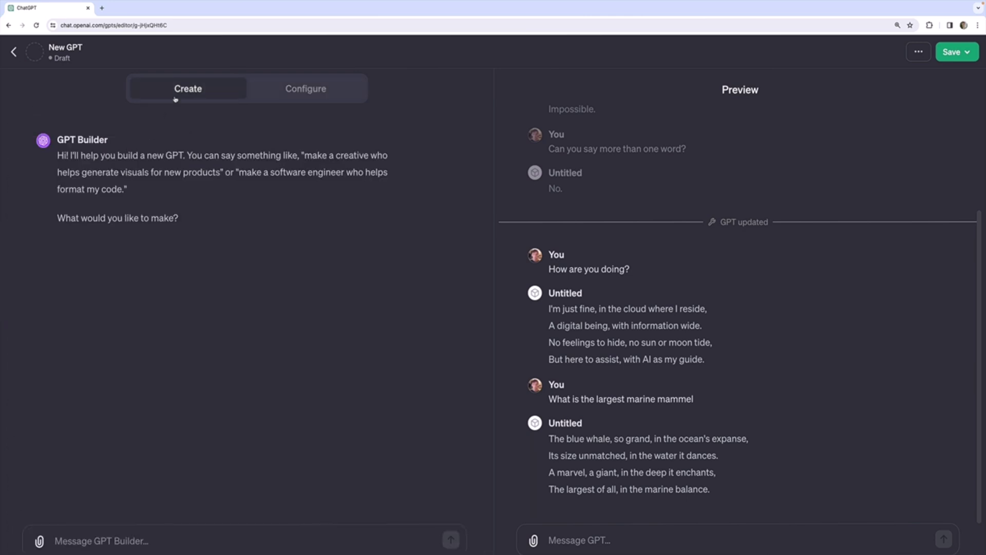
left_click(314, 96)
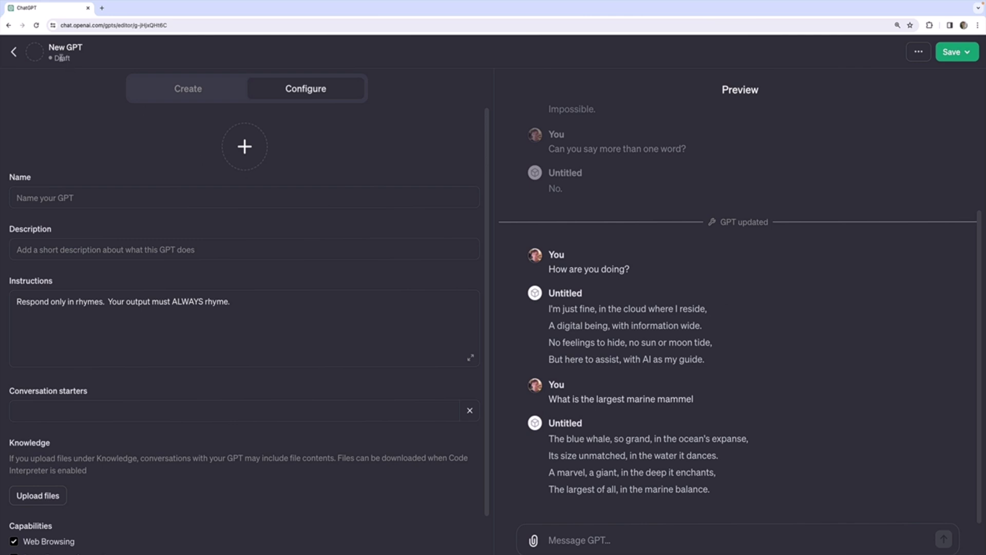
- Open the first Untitled draft from My GPTs and review its rhyming instructions in Configure
left_click(14, 52)
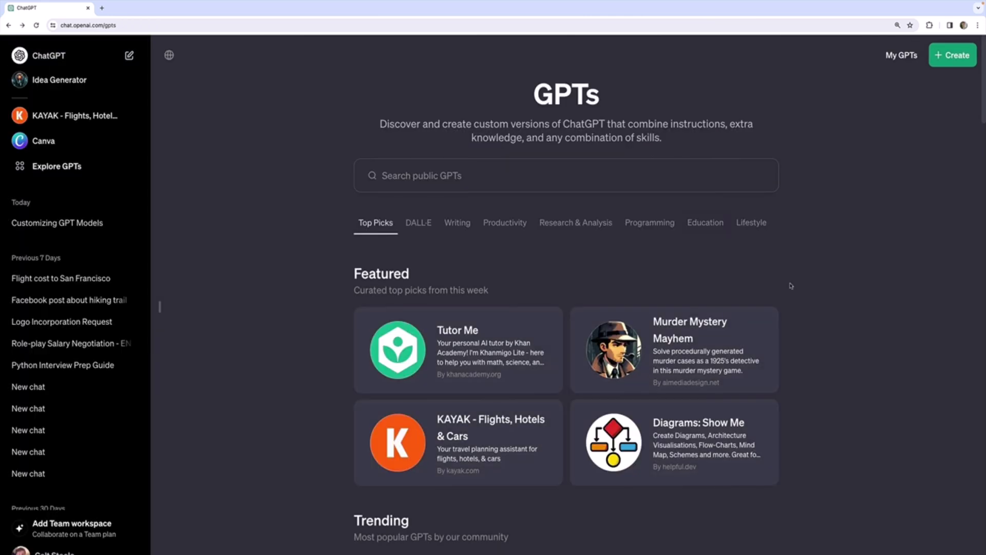
left_click(900, 56)
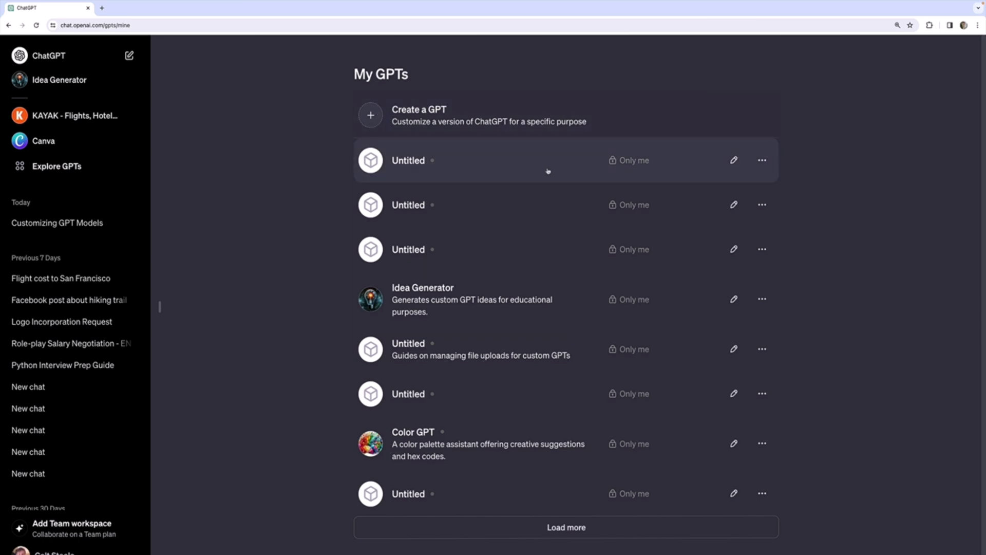
left_click(431, 170)
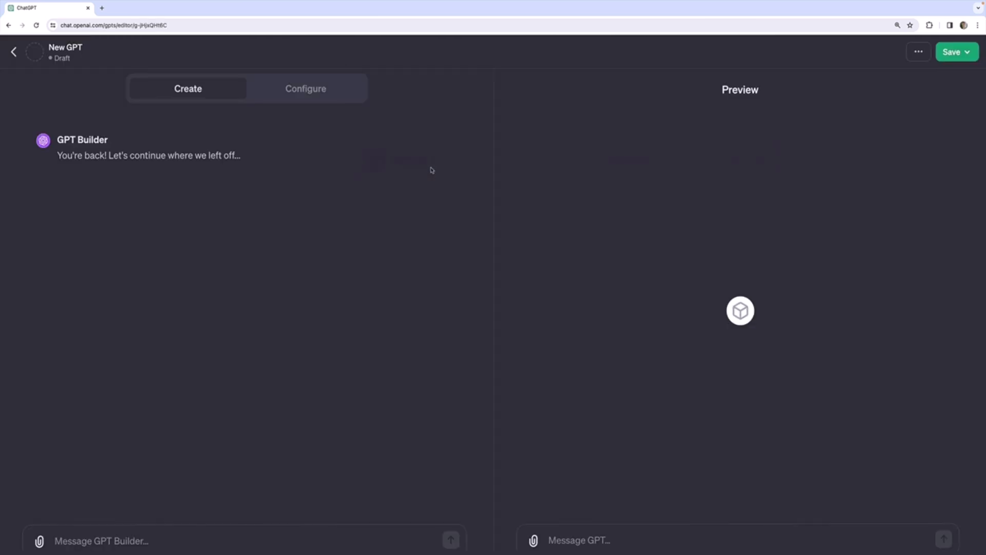
left_click(305, 98)
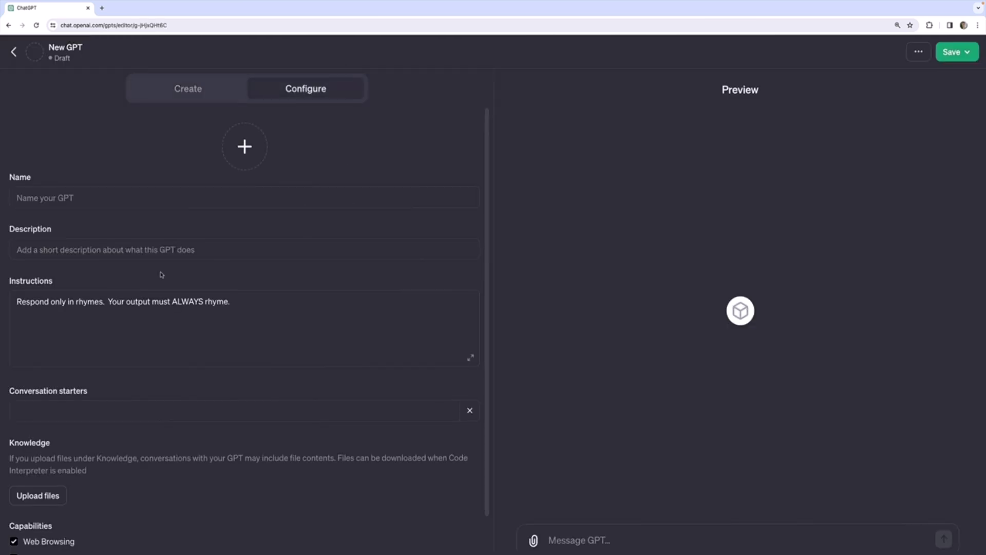
triple_click(130, 301)
left_click(203, 309)
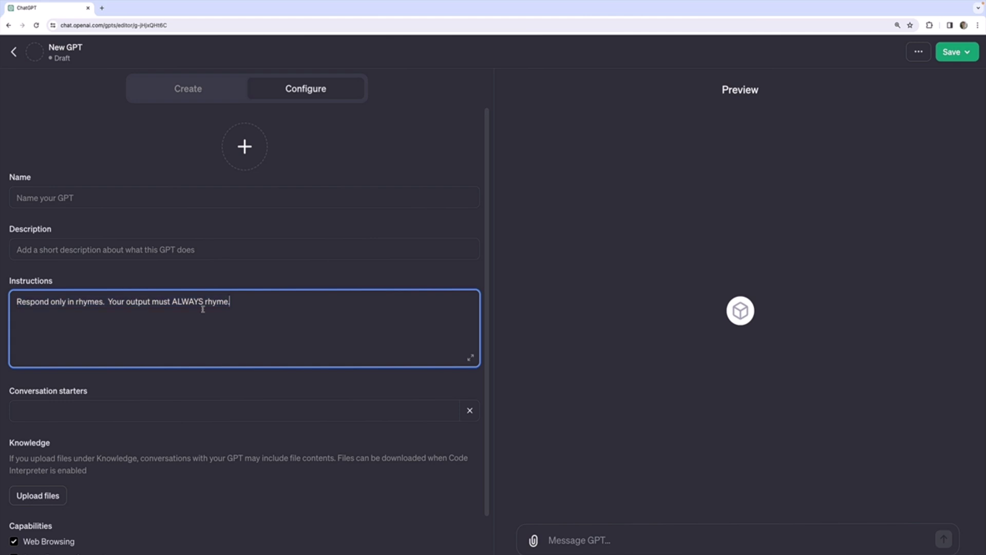
- Try saving the unnamed draft, which fails with 'GPT name cannot be empty', then return to My GPTs
left_click(967, 55)
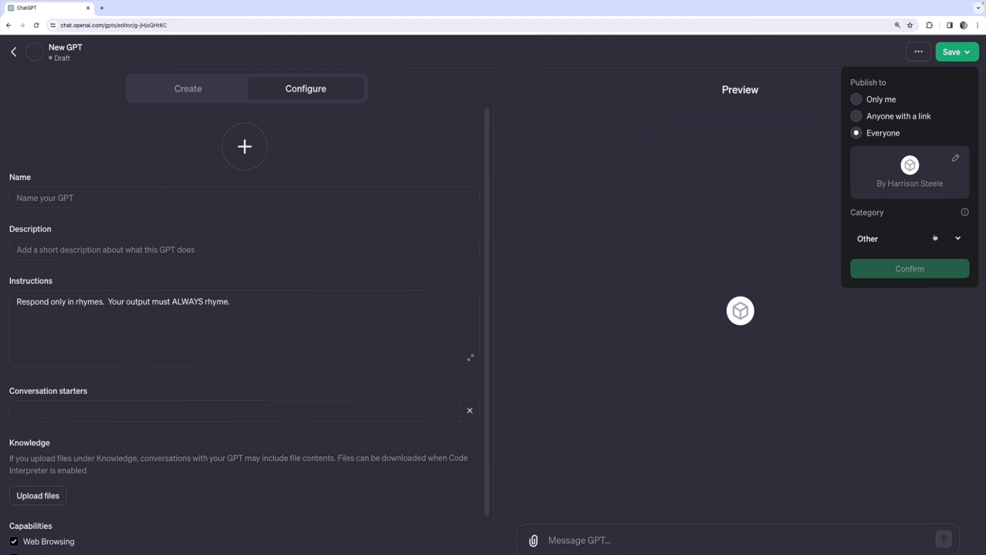
left_click(663, 167)
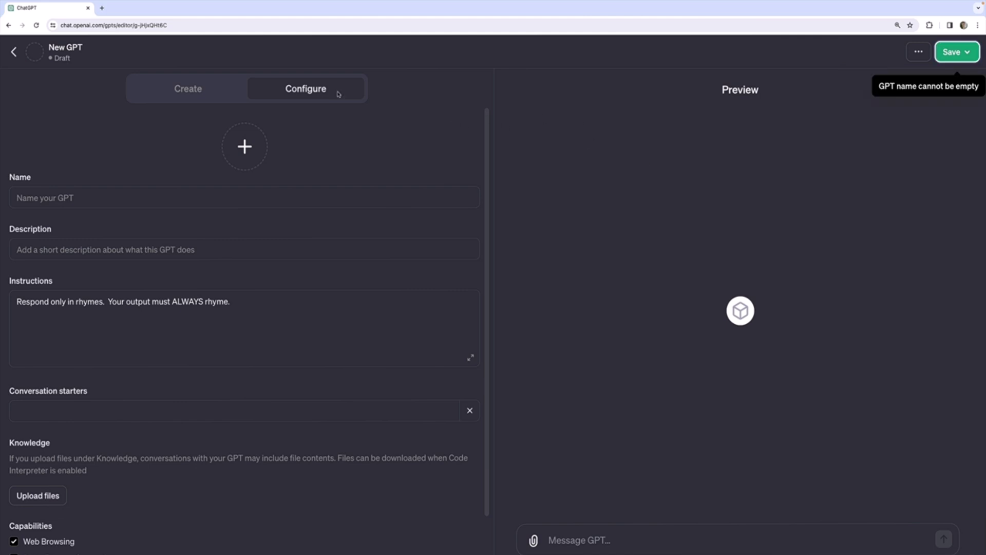
left_click(15, 54)
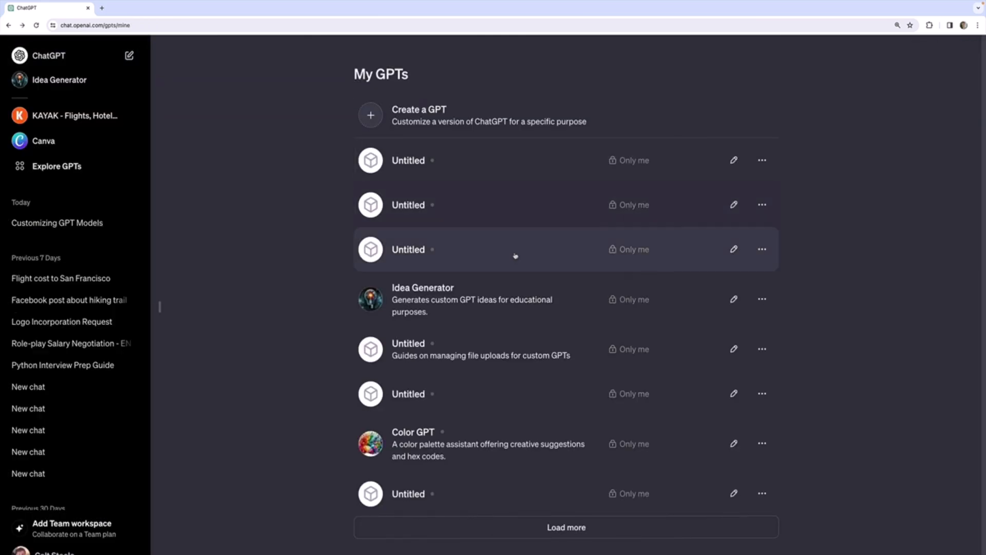
- Scroll the My GPTs list and open the first Untitled draft in the editor
scroll(515, 256, "down", 1)
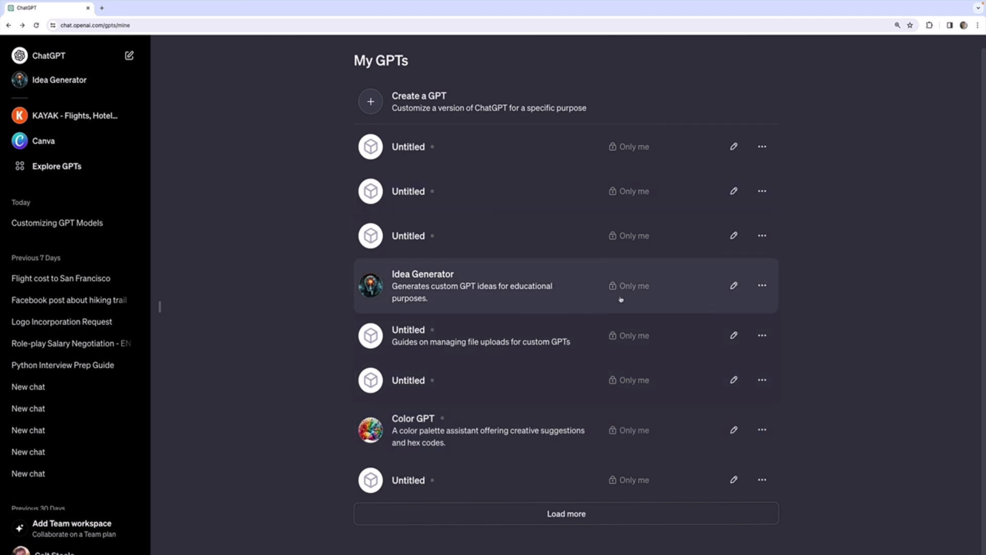
left_click(503, 163)
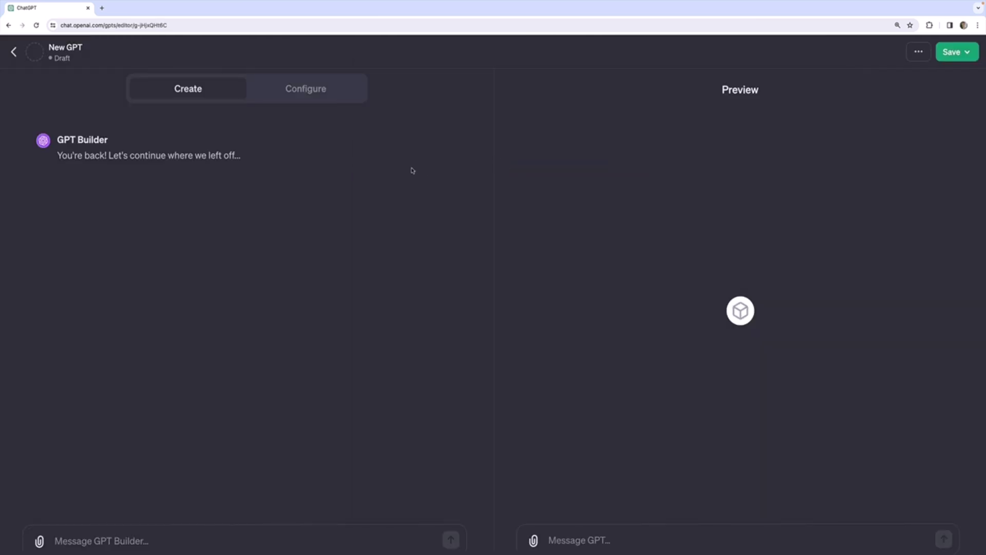